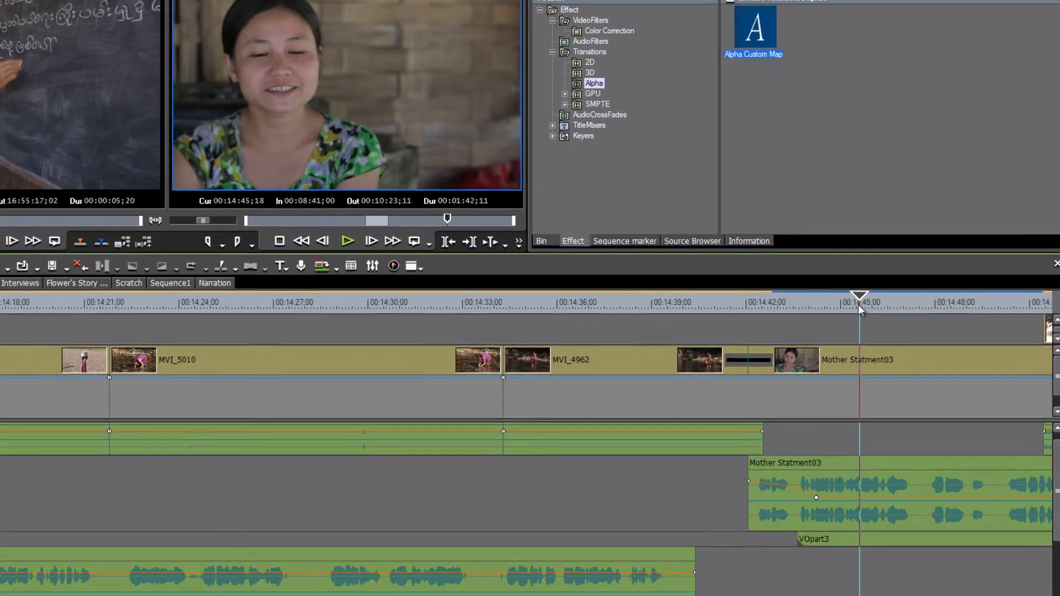
Add a Sharpness filter to the Mother Statment03 clip and raise Sharp from 8 to 16.
{"action": "left_click", "coordinate": [869, 277]}
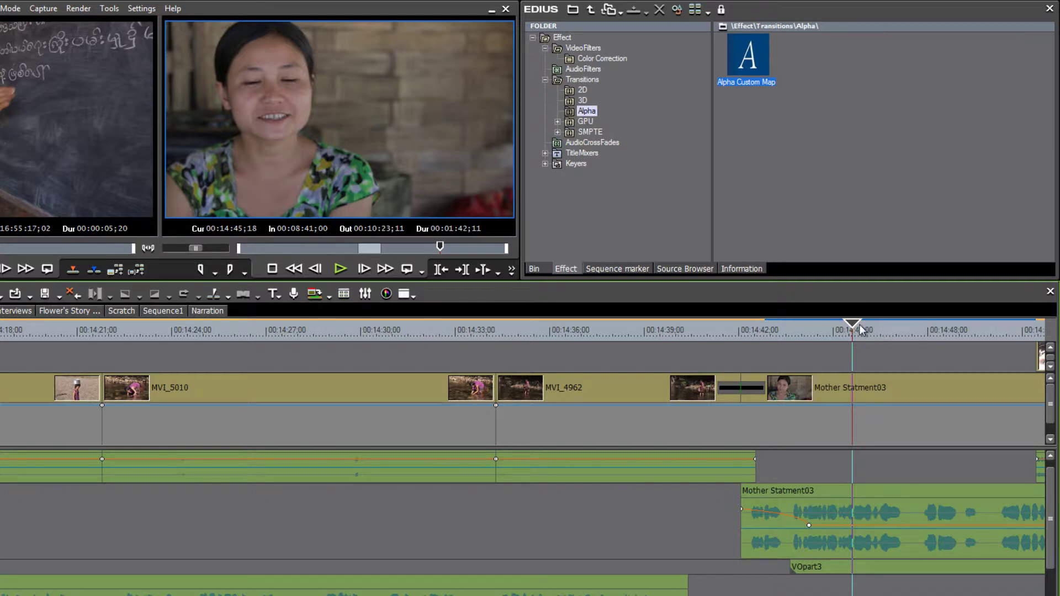
{"action": "mouse_move", "coordinate": [854, 327]}
{"action": "left_mouse_down"}
{"action": "mouse_move", "coordinate": [894, 334]}
{"action": "mouse_move", "coordinate": [826, 339]}
{"action": "mouse_move", "coordinate": [839, 339]}
{"action": "left_mouse_up"}
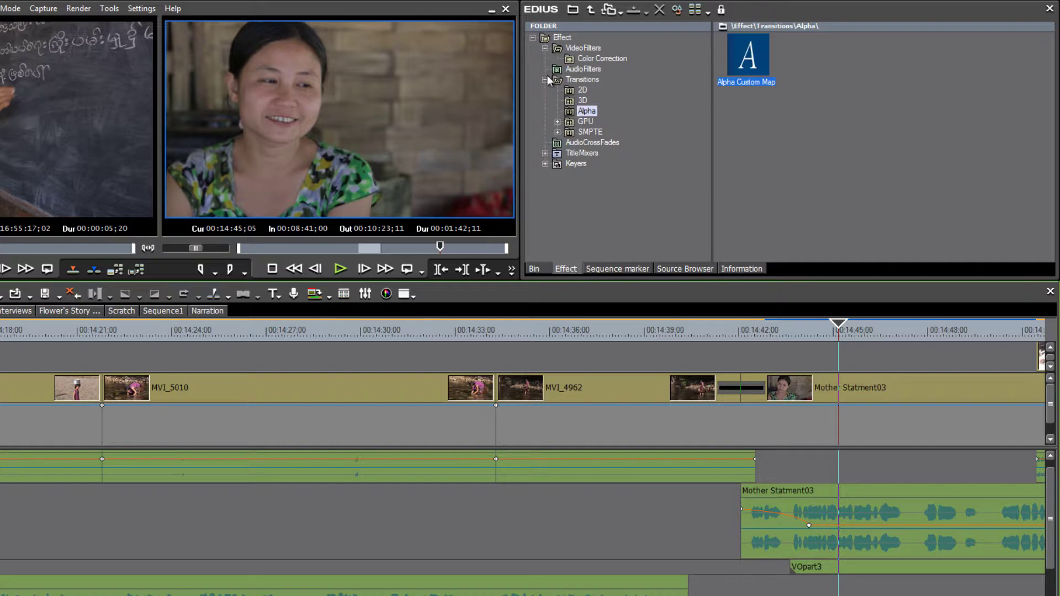
{"action": "left_click", "coordinate": [588, 47]}
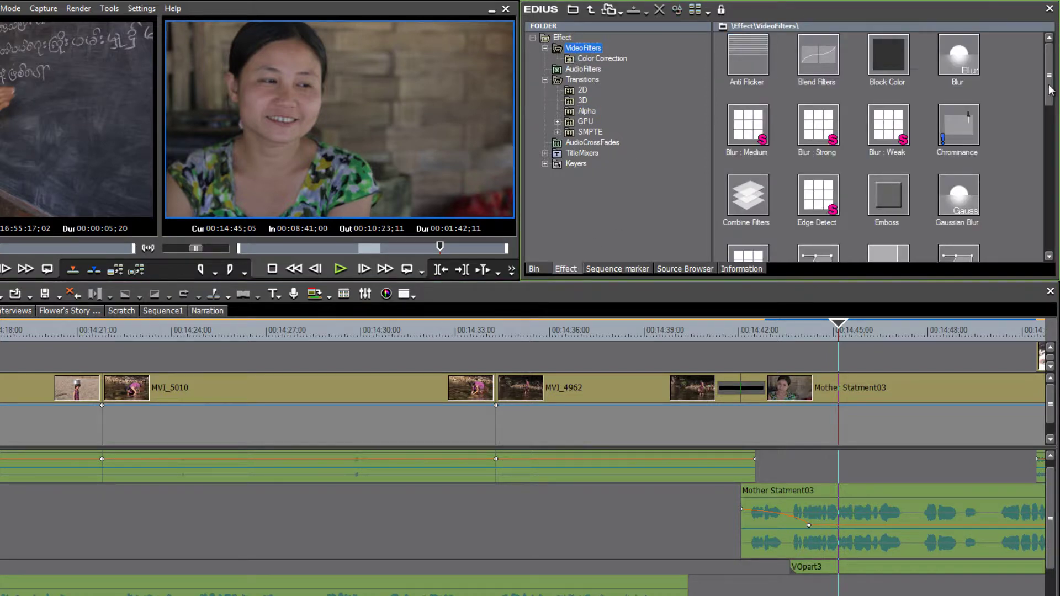
{"action": "left_click_drag", "start_coordinate": [1049, 88], "coordinate": [1050, 206]}
{"action": "left_click_drag", "start_coordinate": [959, 139], "coordinate": [902, 389]}
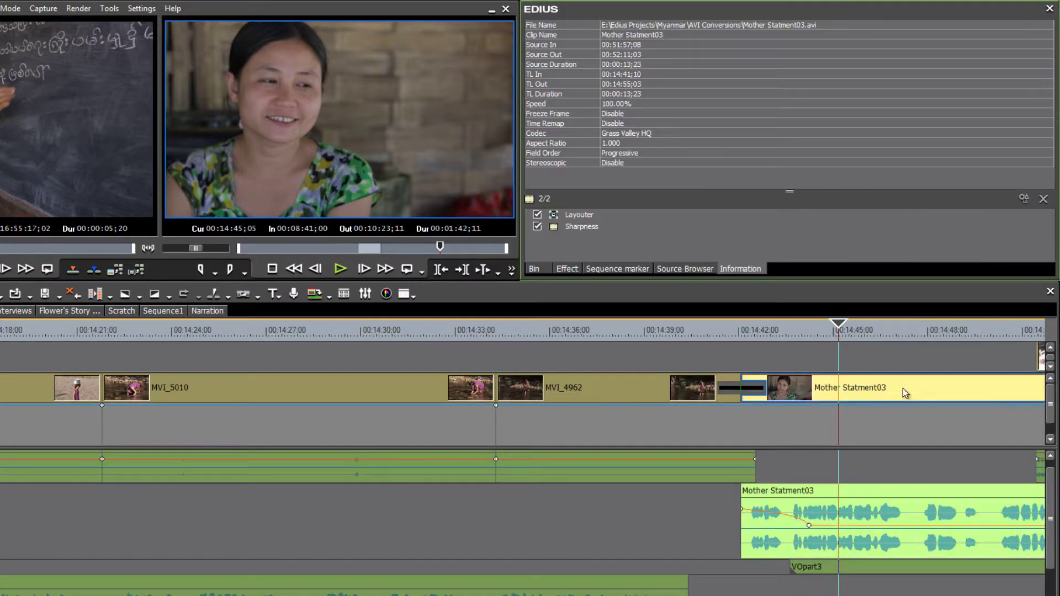
{"action": "double_click", "coordinate": [581, 226]}
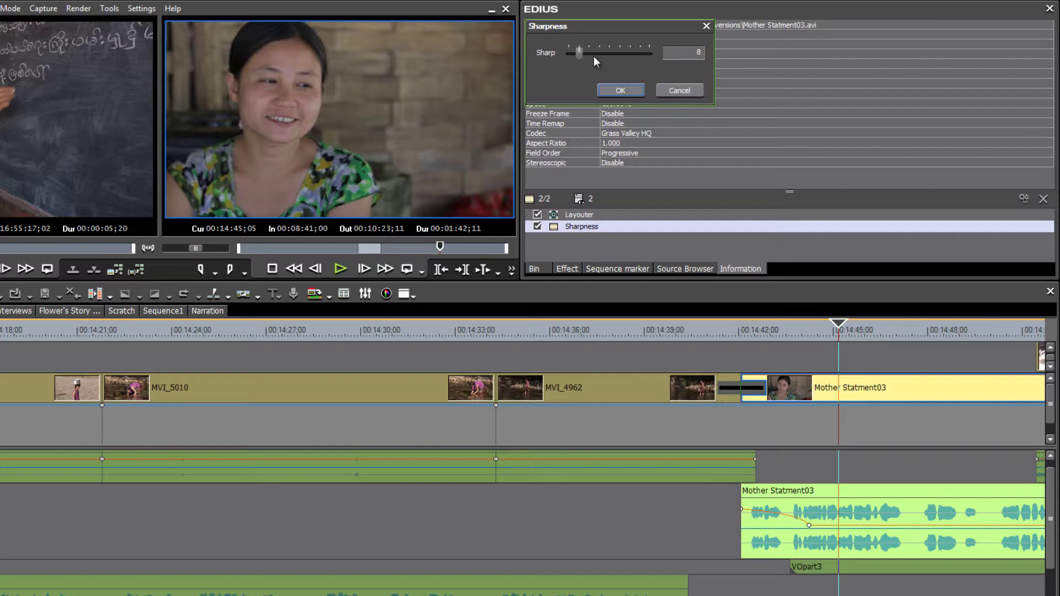
{"action": "left_click_drag", "start_coordinate": [578, 50], "coordinate": [589, 57]}
{"action": "left_click", "coordinate": [620, 90]}
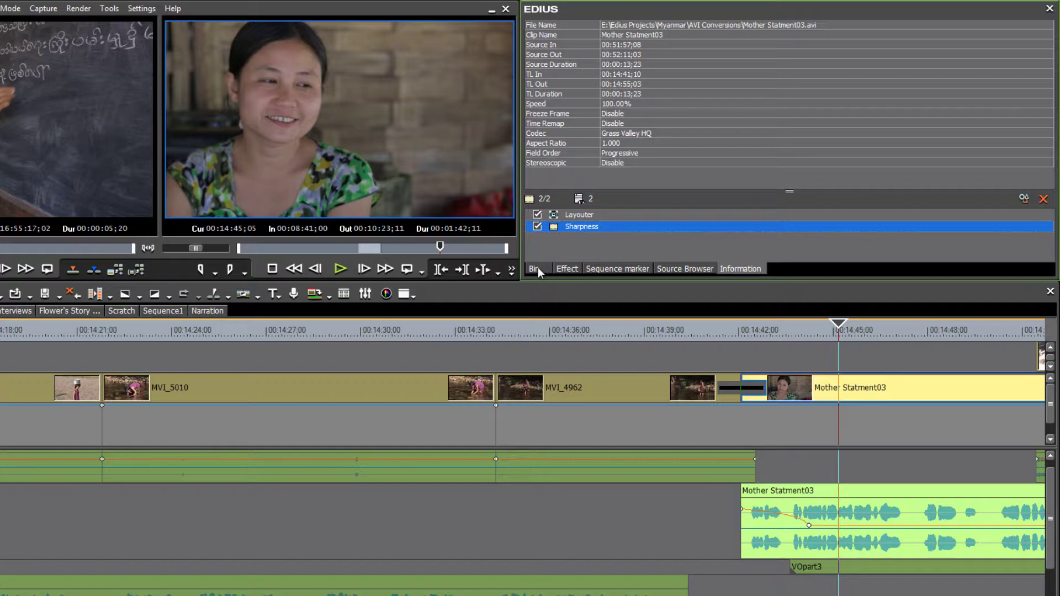
Apply the YUV Curve color correction filter to Mother Statment03 and open its settings.
{"action": "left_click", "coordinate": [558, 267]}
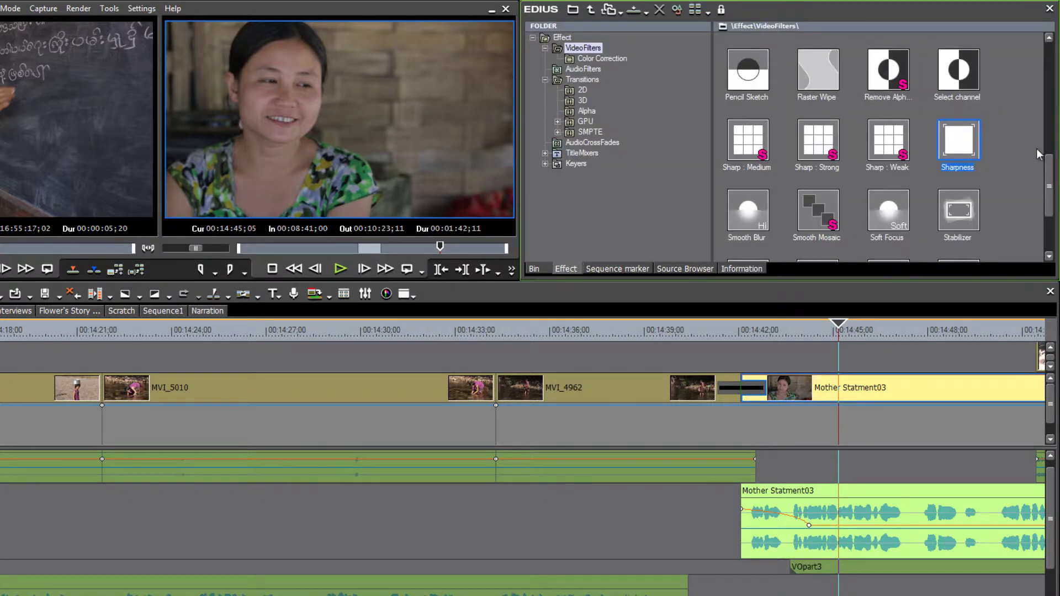
{"action": "scroll", "coordinate": [1049, 166], "scroll_direction": "down", "scroll_amount": 1}
{"action": "left_click", "coordinate": [594, 59]}
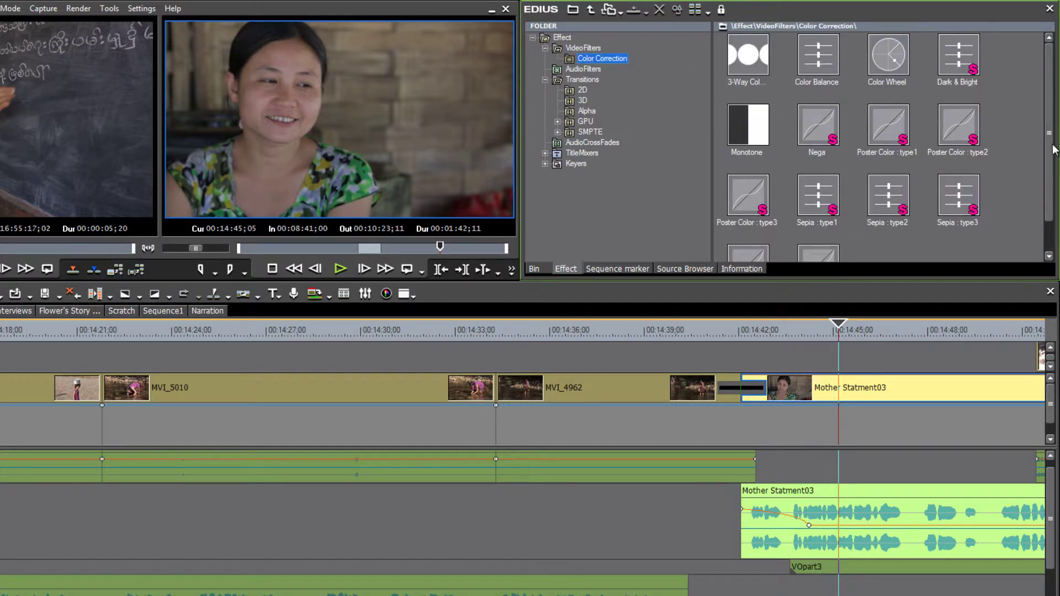
{"action": "scroll", "coordinate": [1052, 185], "scroll_direction": "down", "scroll_amount": 1}
{"action": "scroll", "coordinate": [1051, 185], "scroll_direction": "down", "scroll_amount": 1}
{"action": "left_click_drag", "start_coordinate": [817, 229], "coordinate": [883, 386]}
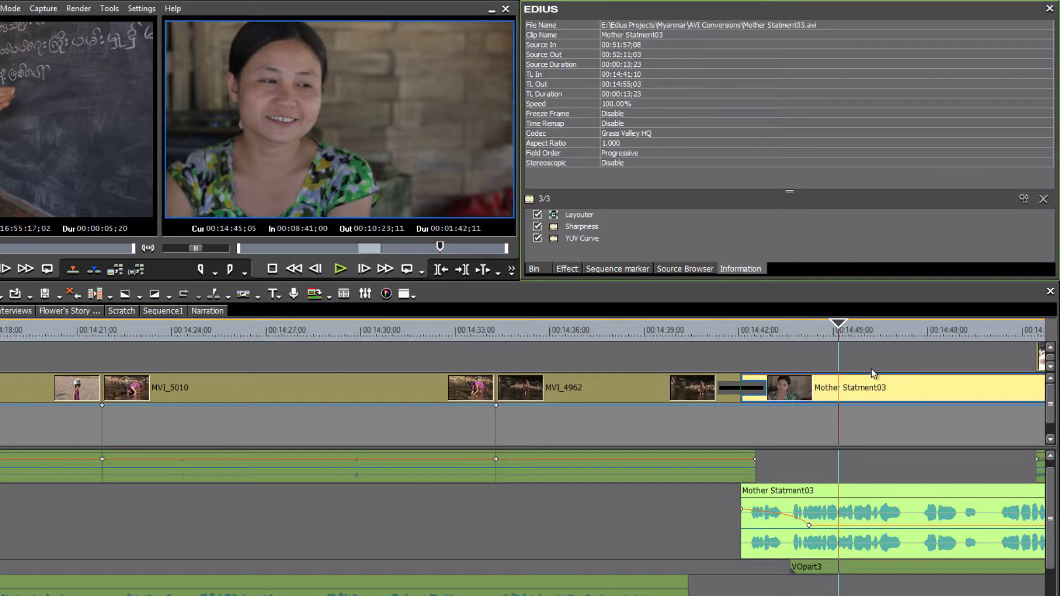
{"action": "double_click", "coordinate": [589, 240]}
Bend the Y curve into a gentle S shape and keep the changes.
{"action": "left_click_drag", "start_coordinate": [614, 260], "coordinate": [741, 260]}
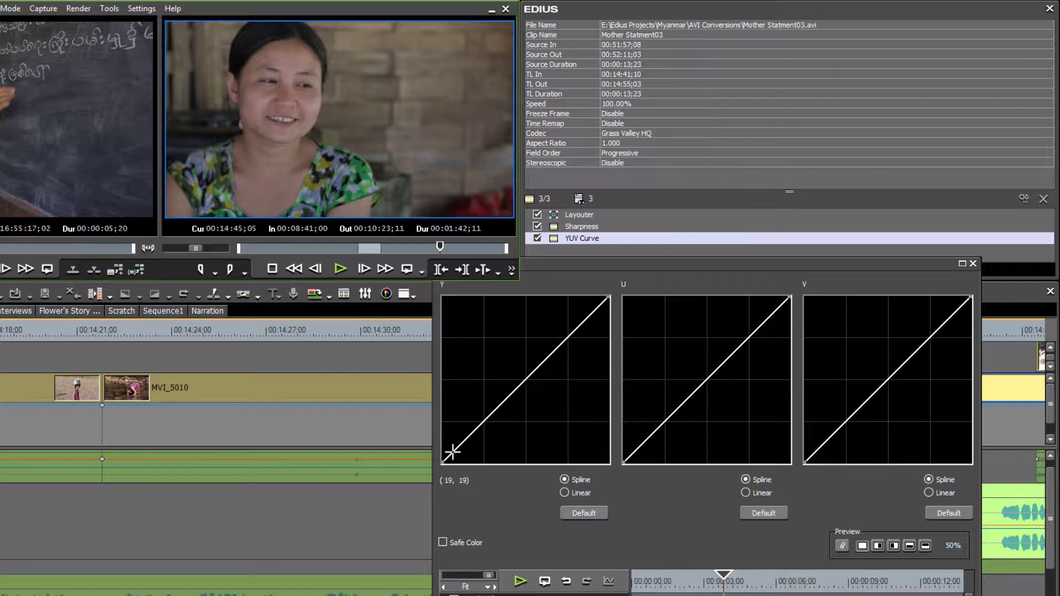
{"action": "left_click", "coordinate": [460, 446]}
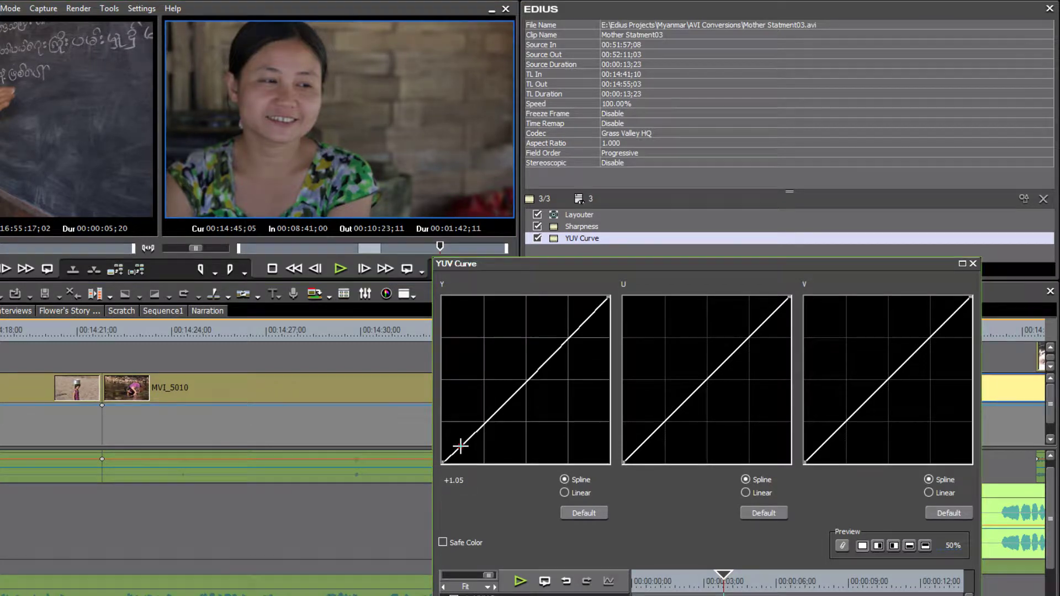
{"action": "left_click_drag", "start_coordinate": [460, 446], "coordinate": [460, 445]}
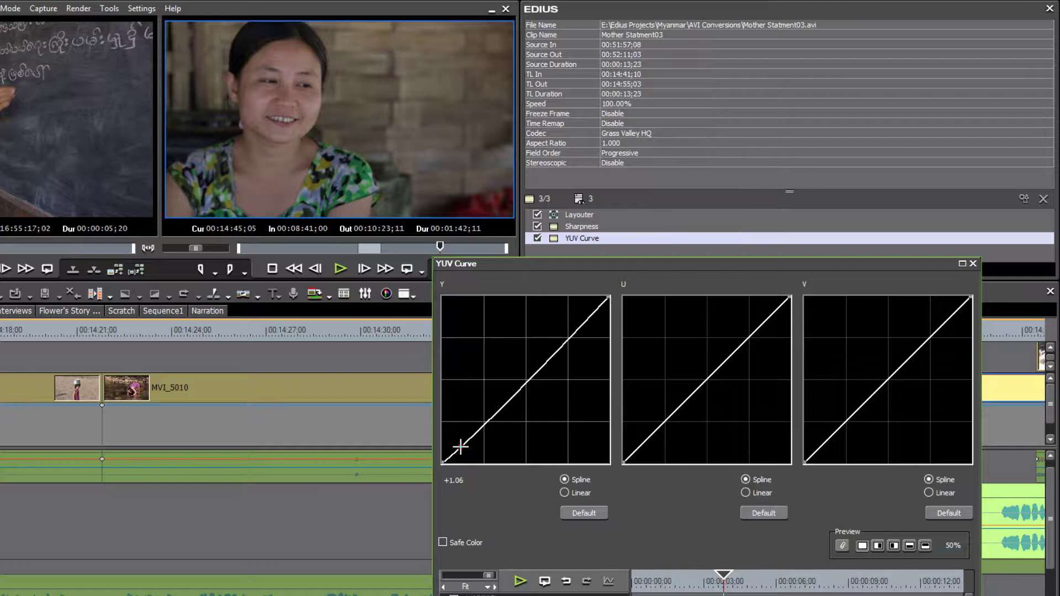
{"action": "left_click_drag", "start_coordinate": [568, 338], "coordinate": [580, 320]}
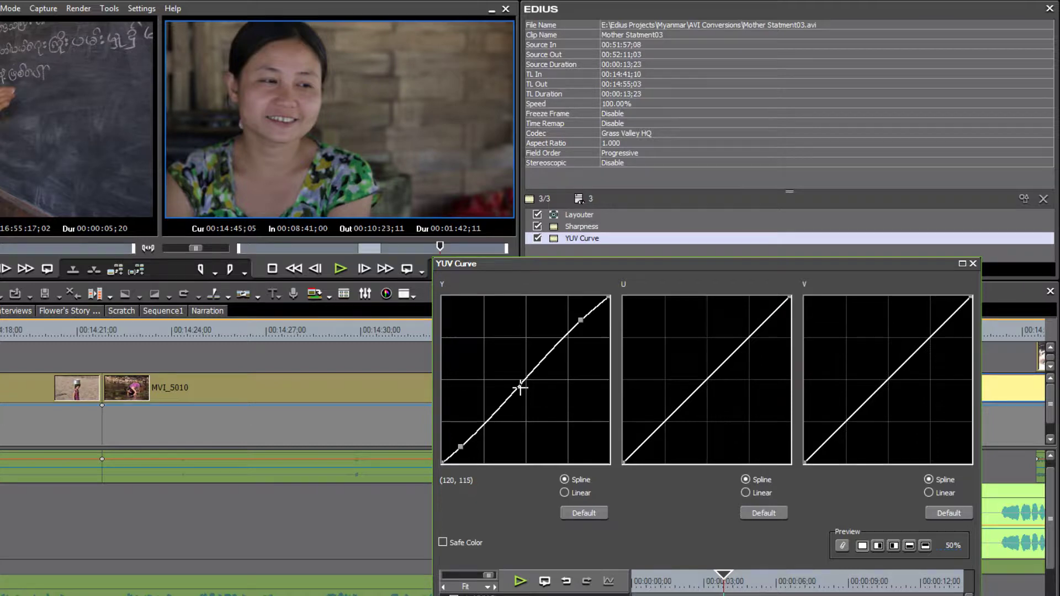
{"action": "left_click_drag", "start_coordinate": [519, 386], "coordinate": [521, 390]}
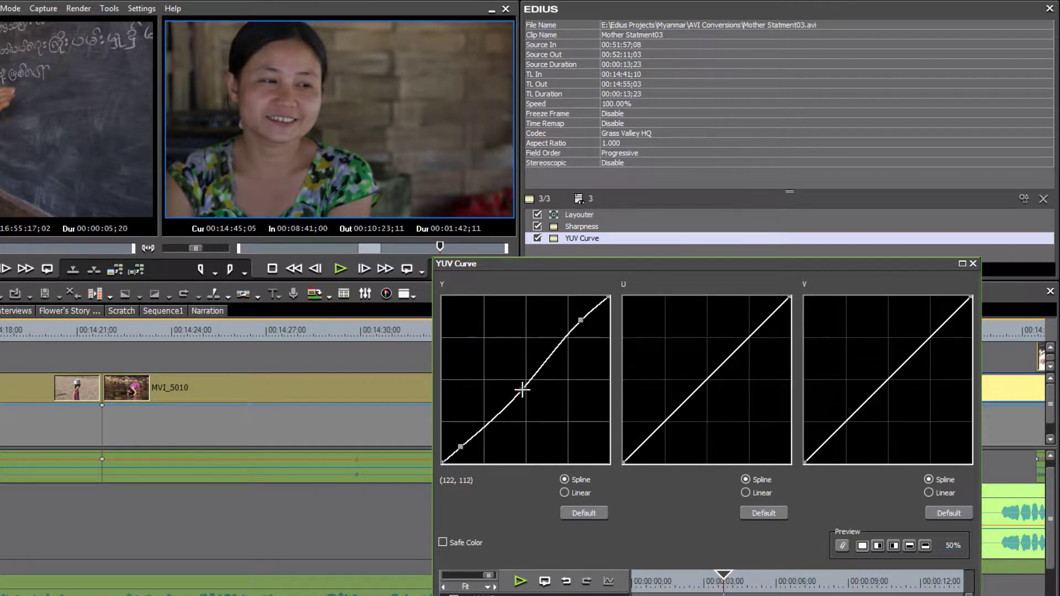
{"action": "left_click_drag", "start_coordinate": [522, 390], "coordinate": [527, 379]}
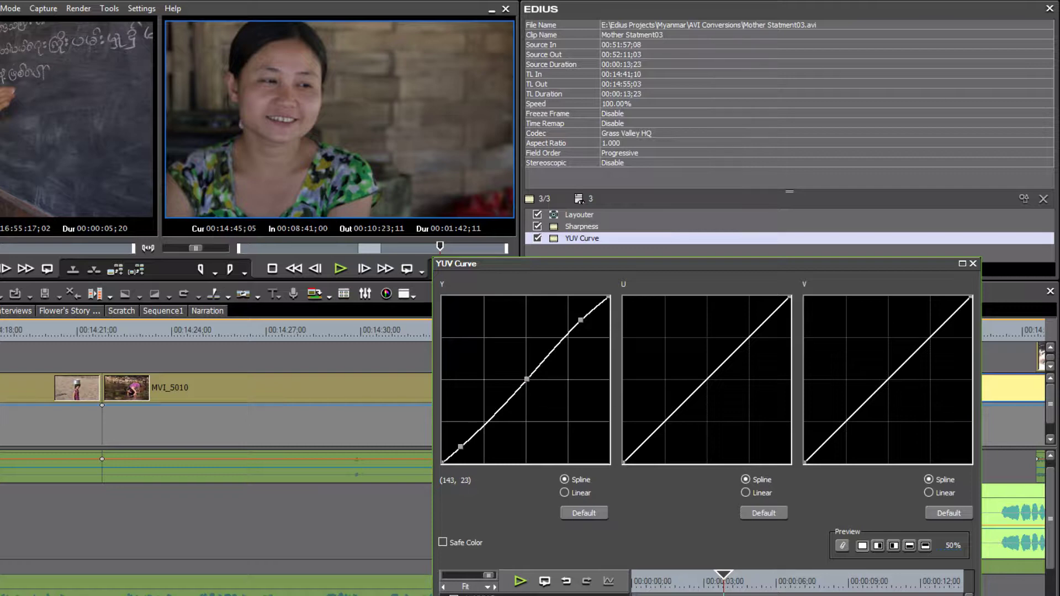
{"action": "left_click", "coordinate": [973, 264]}
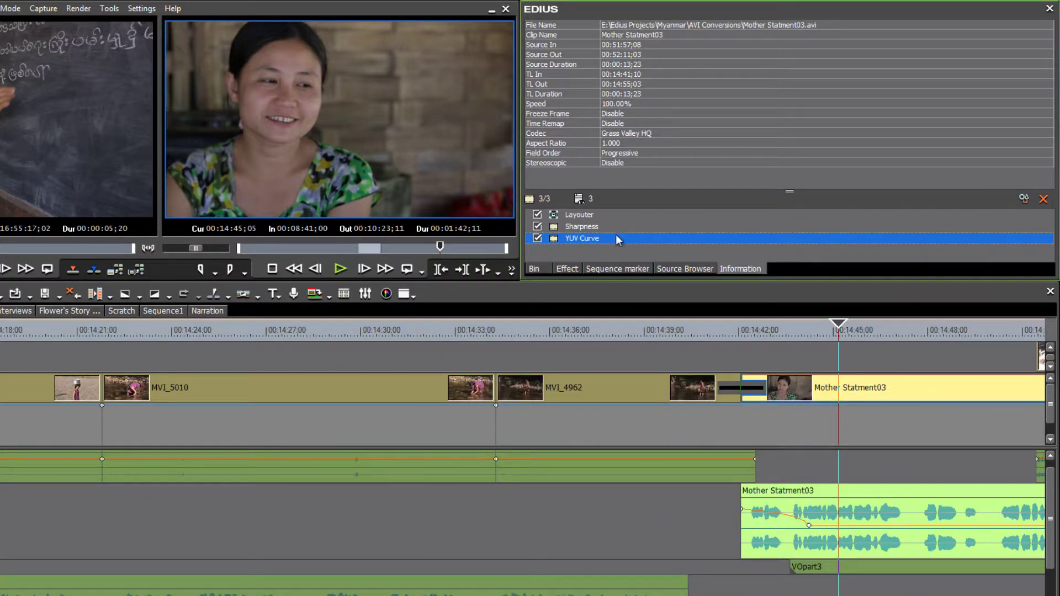
Apply Color Balance to Mother Statment03 with Chroma raised from 0 to 2.
{"action": "left_click", "coordinate": [566, 269]}
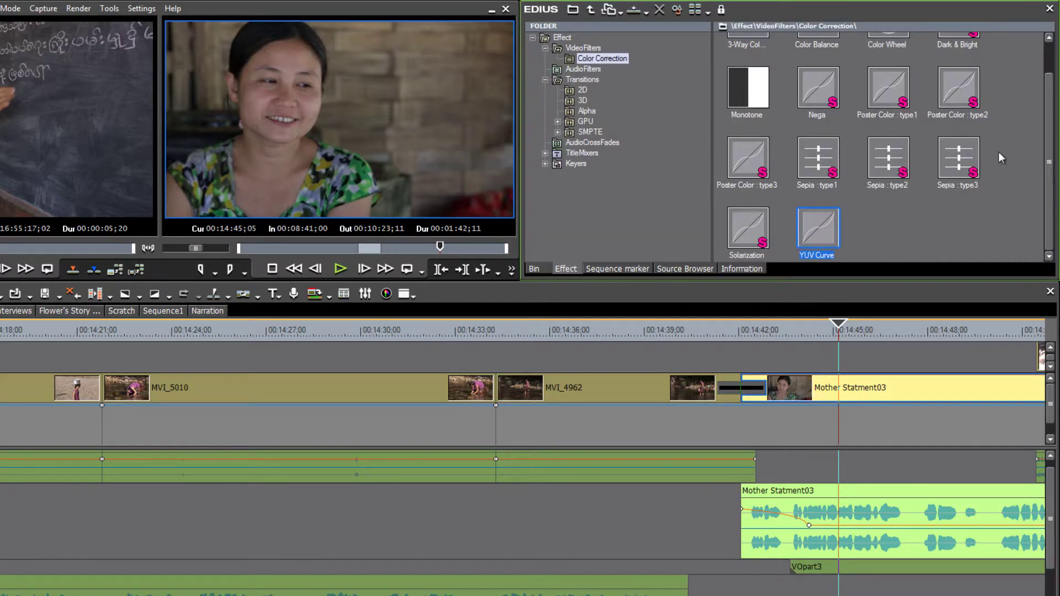
{"action": "left_click_drag", "start_coordinate": [1050, 148], "coordinate": [1050, 113]}
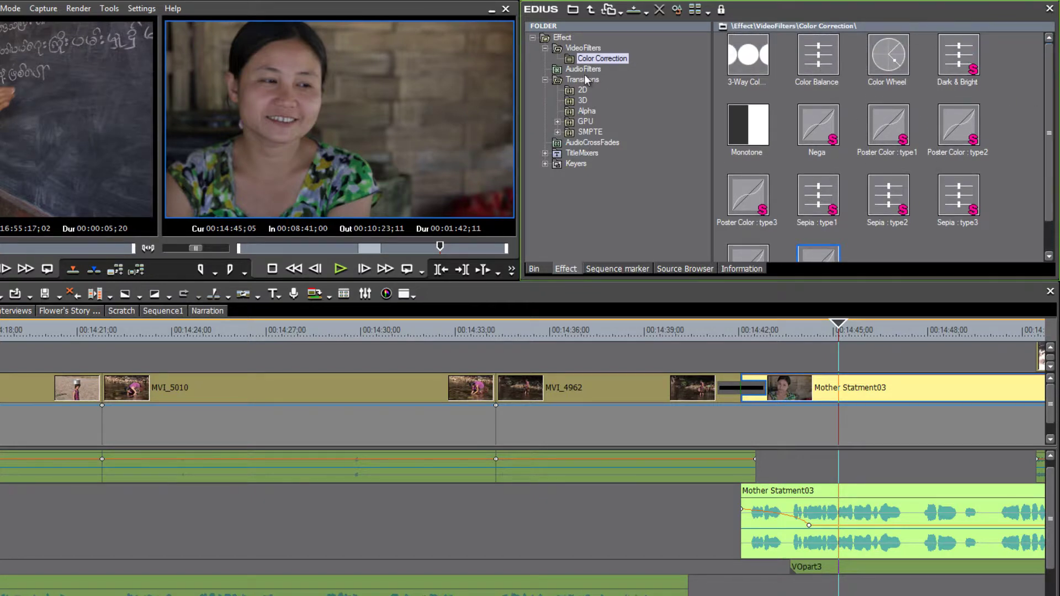
{"action": "left_click", "coordinate": [819, 53]}
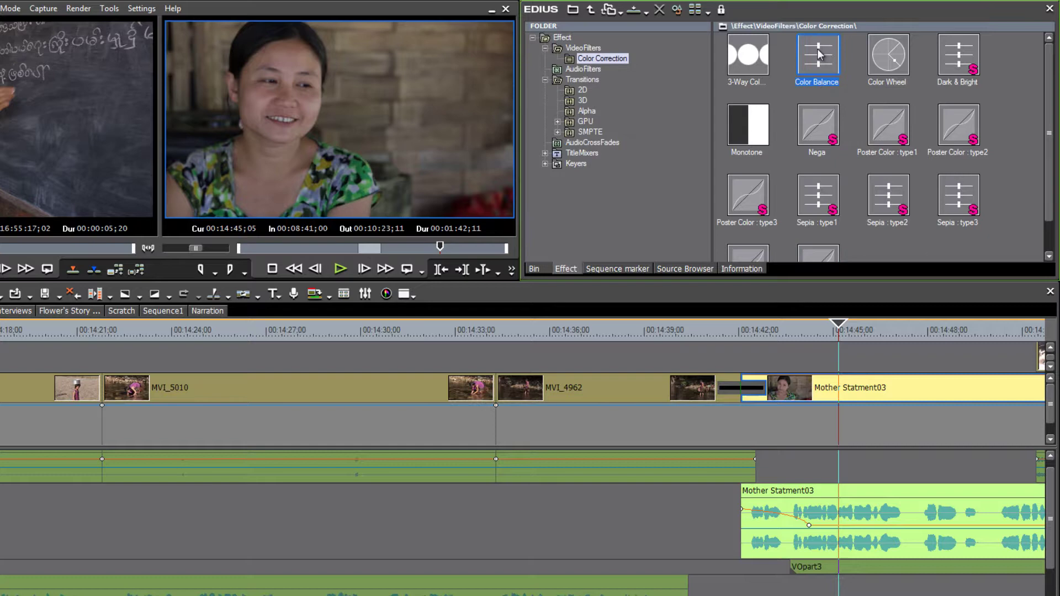
{"action": "left_click_drag", "start_coordinate": [819, 53], "coordinate": [895, 387]}
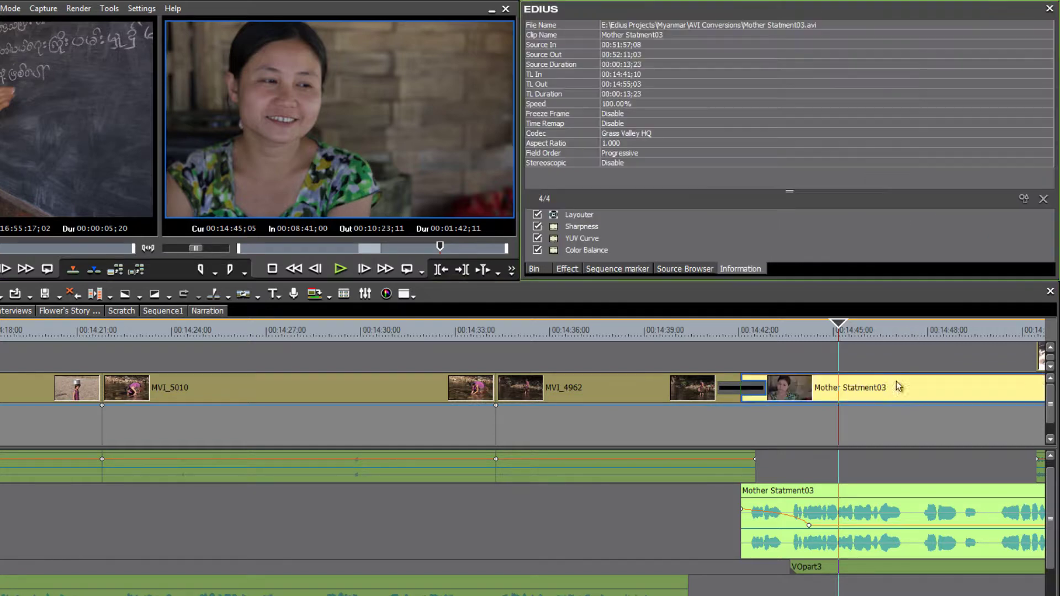
{"action": "double_click", "coordinate": [575, 251]}
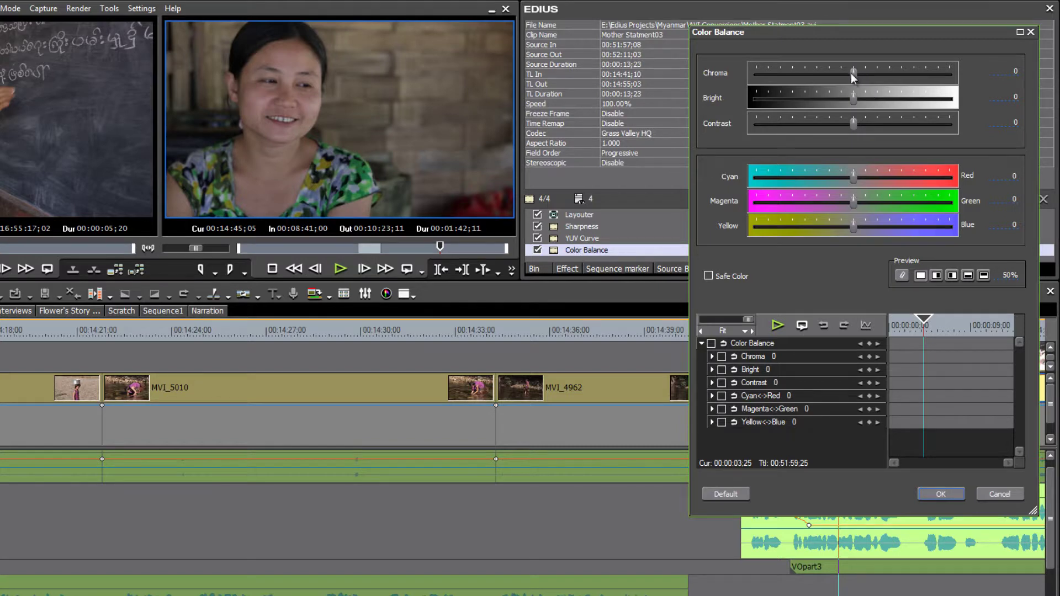
{"action": "left_click_drag", "start_coordinate": [853, 71], "coordinate": [854, 72]}
{"action": "left_click", "coordinate": [941, 493]}
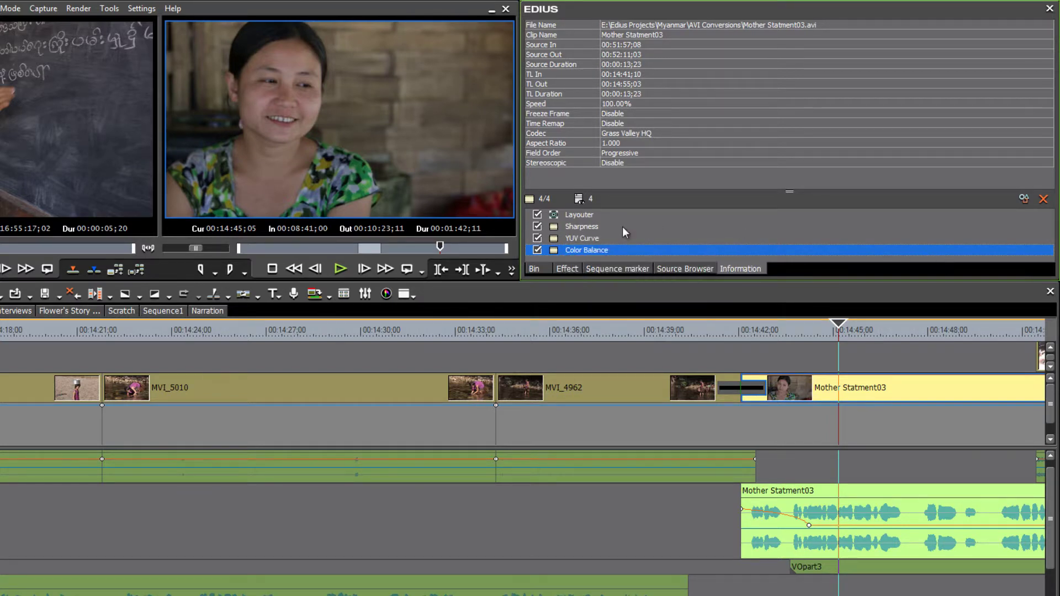
Save the Sharpness, YUV Curve and Color Balance filters together as a current user preset.
{"action": "left_click", "coordinate": [555, 226], "text": "shift"}
{"action": "mouse_move", "coordinate": [554, 226]}
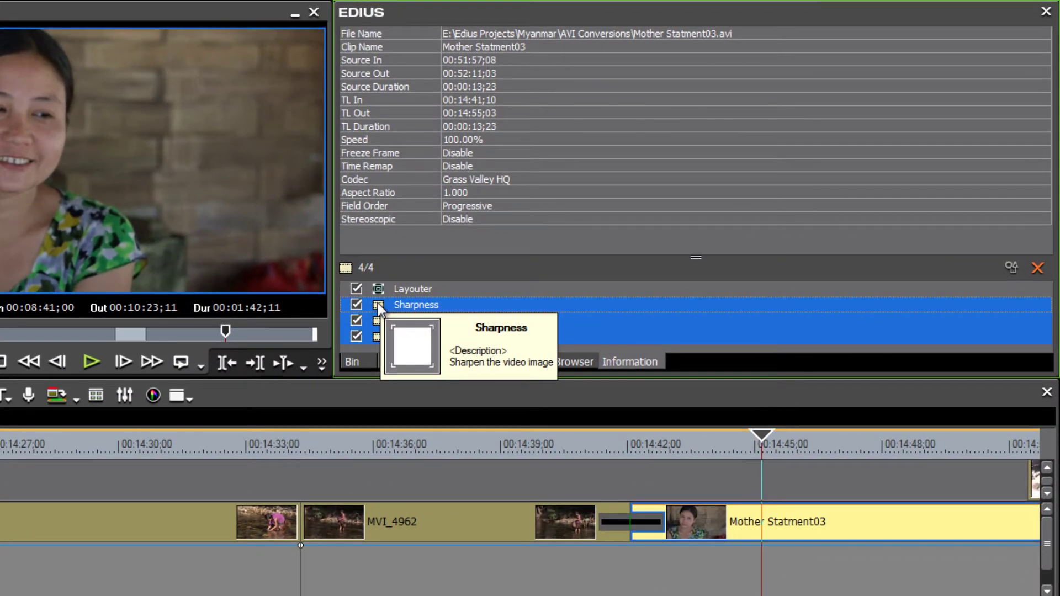
{"action": "right_click", "coordinate": [377, 304]}
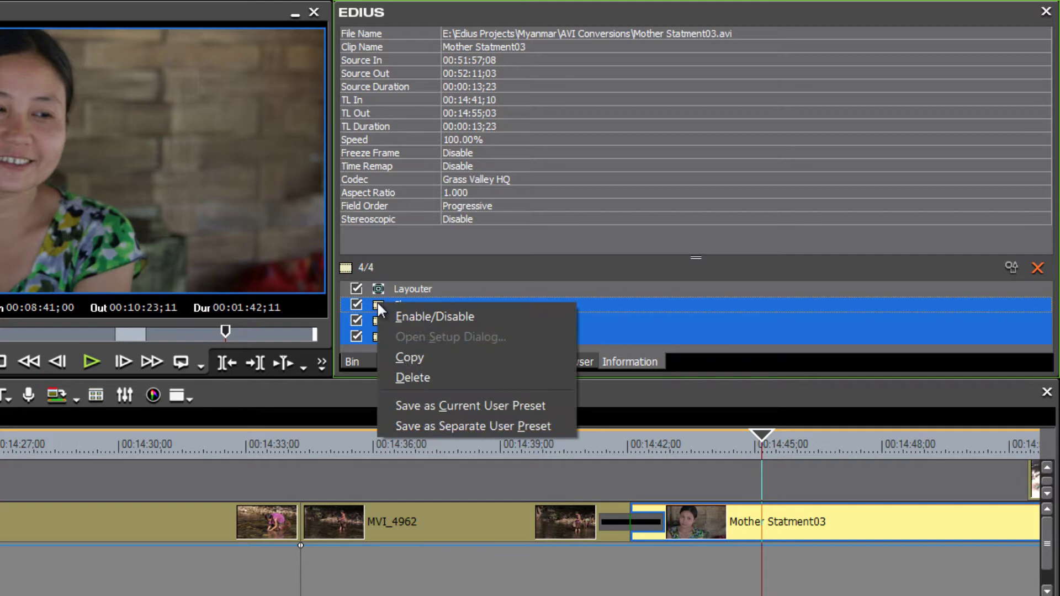
{"action": "left_click", "coordinate": [474, 405]}
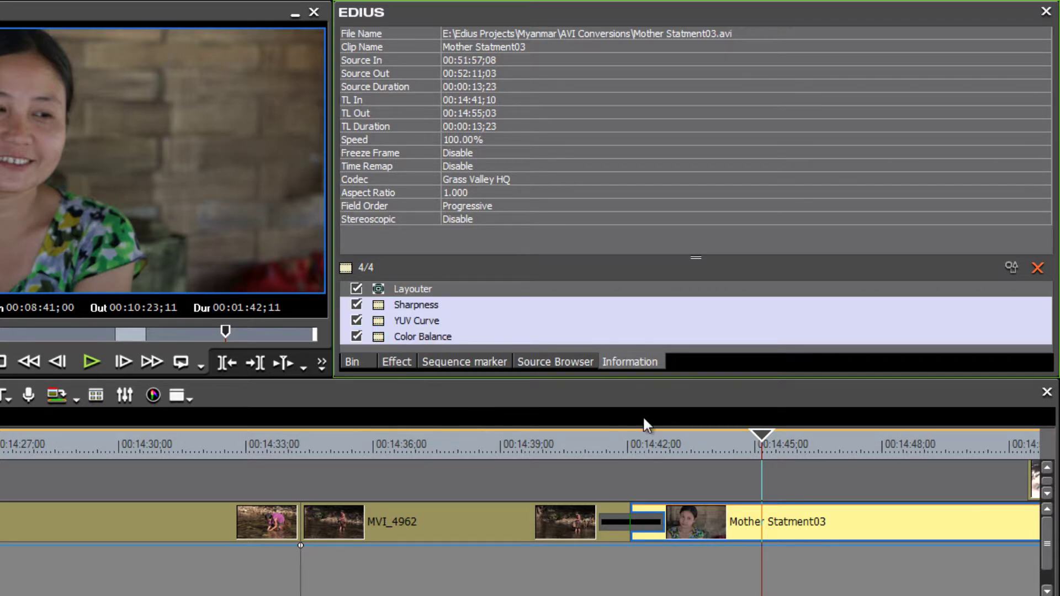
Rename the combined three-filter preset in Color Correction to 6DPop01.
{"action": "left_click", "coordinate": [395, 363]}
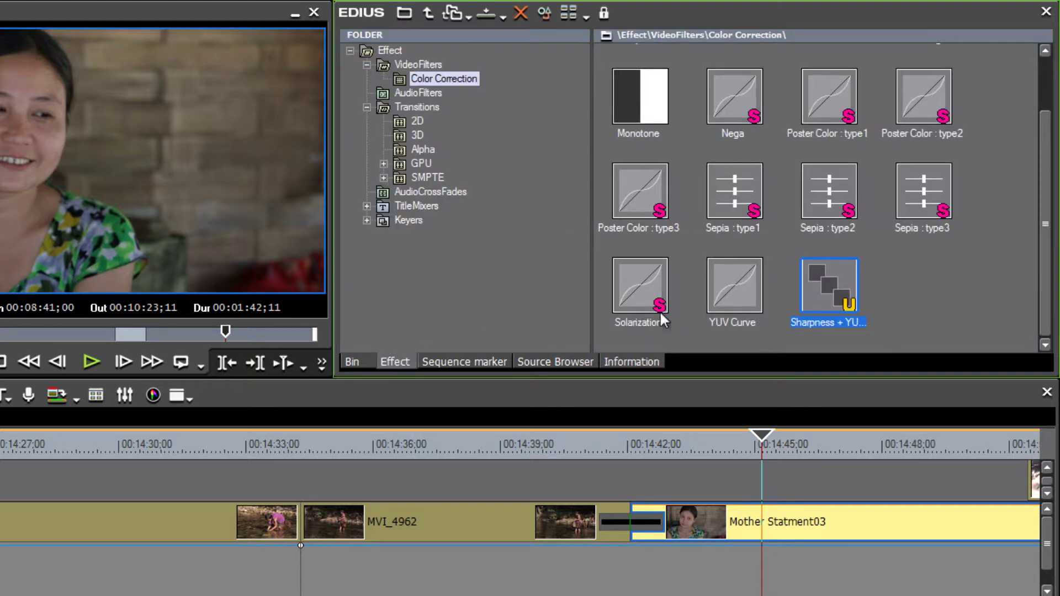
{"action": "mouse_move", "coordinate": [822, 276]}
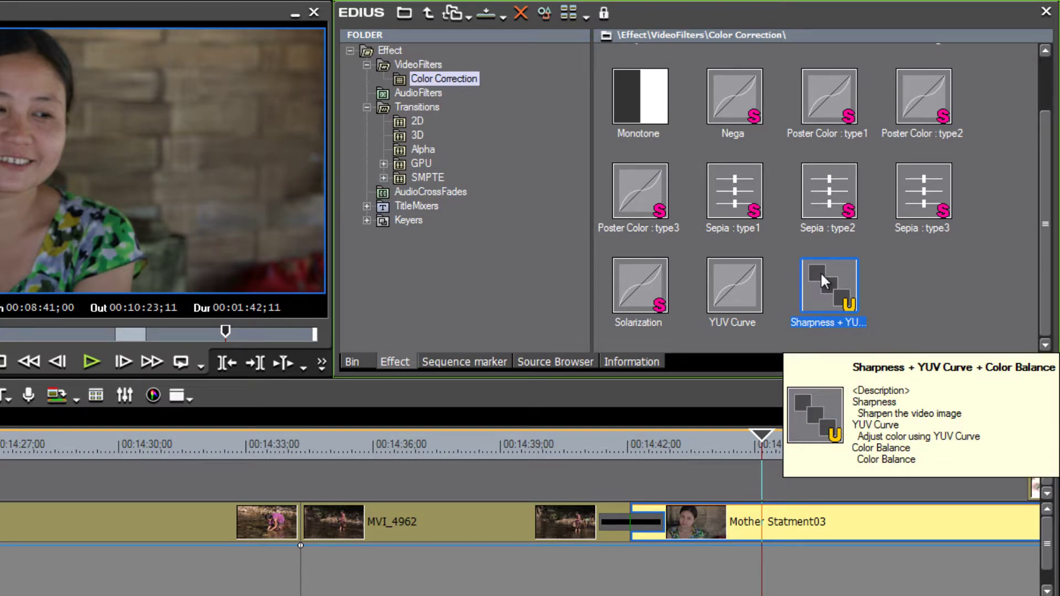
{"action": "right_click", "coordinate": [834, 323]}
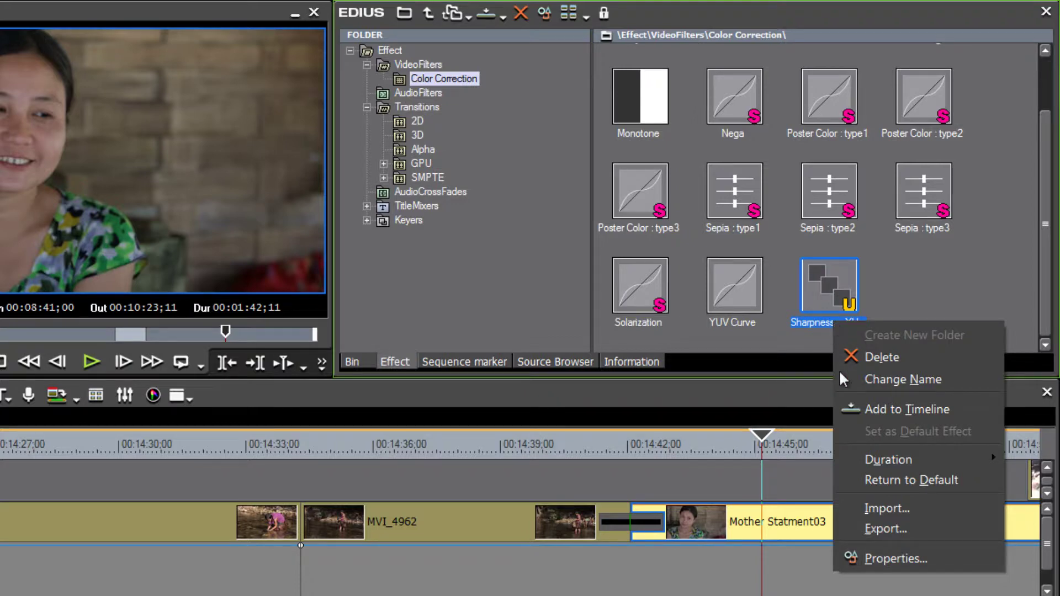
{"action": "left_click", "coordinate": [905, 381]}
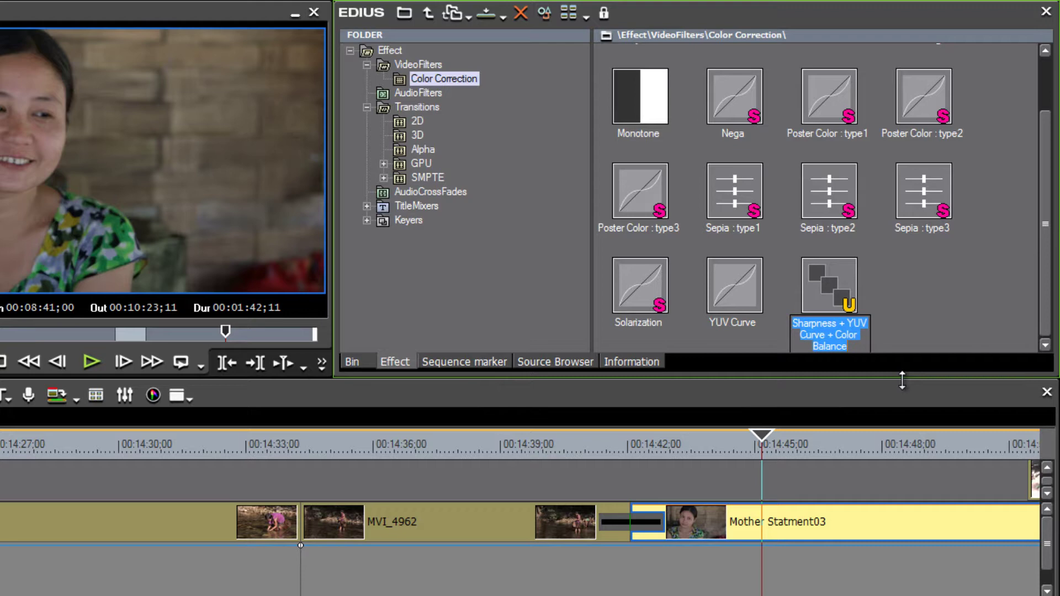
{"action": "type", "text": "6D"}
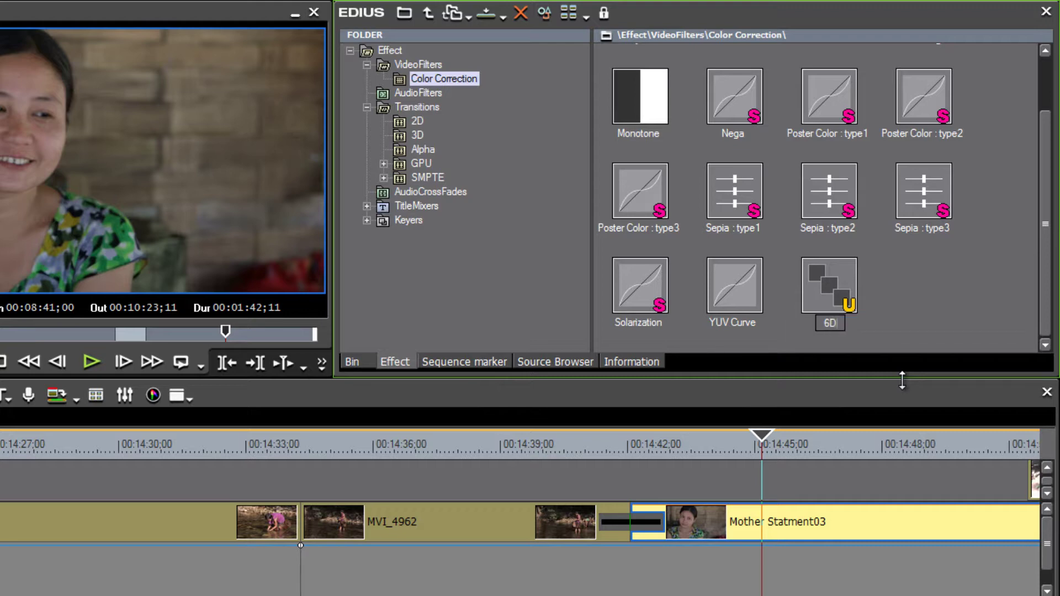
{"action": "type", "text": "Pop01"}
Move the playhead to the river clip and apply the 6DPop01 preset to MVI_5010.
{"action": "scroll", "coordinate": [988, 315], "scroll_direction": "up", "scroll_amount": 1}
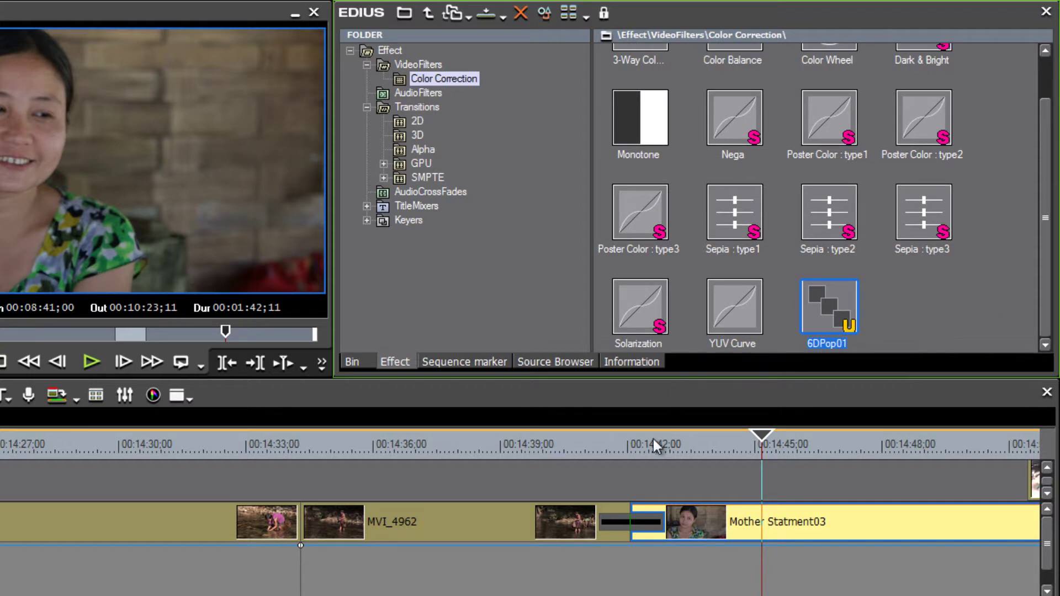
{"action": "left_click_drag", "start_coordinate": [559, 441], "coordinate": [133, 460]}
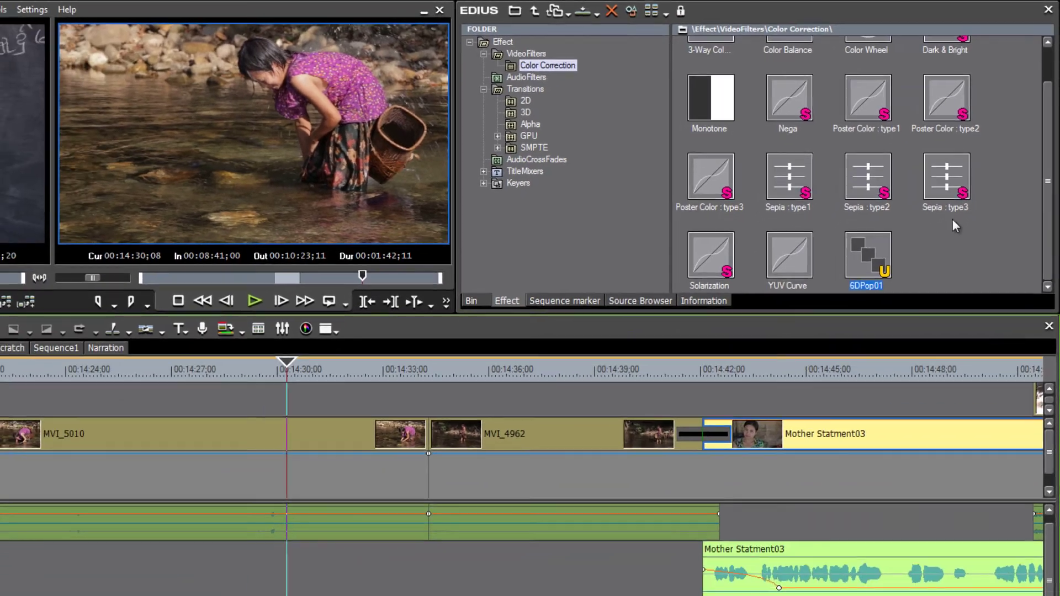
{"action": "left_click_drag", "start_coordinate": [831, 304], "coordinate": [503, 375]}
{"action": "left_click_drag", "start_coordinate": [592, 315], "coordinate": [307, 423]}
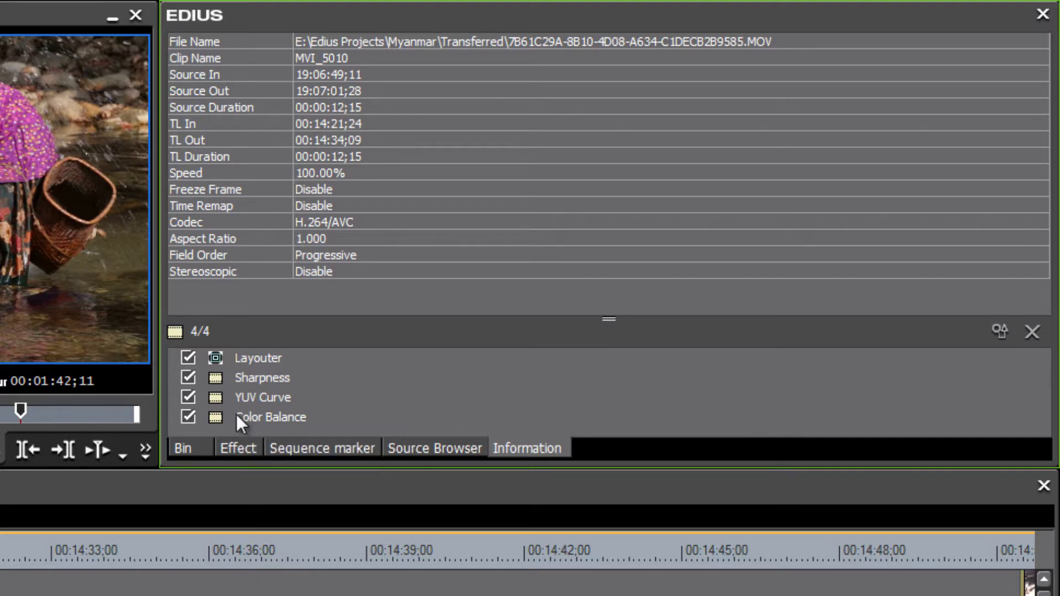
Reshape MVI_5010's YUV Curve Y curve into a gentle S-curve.
{"action": "left_click", "coordinate": [249, 399]}
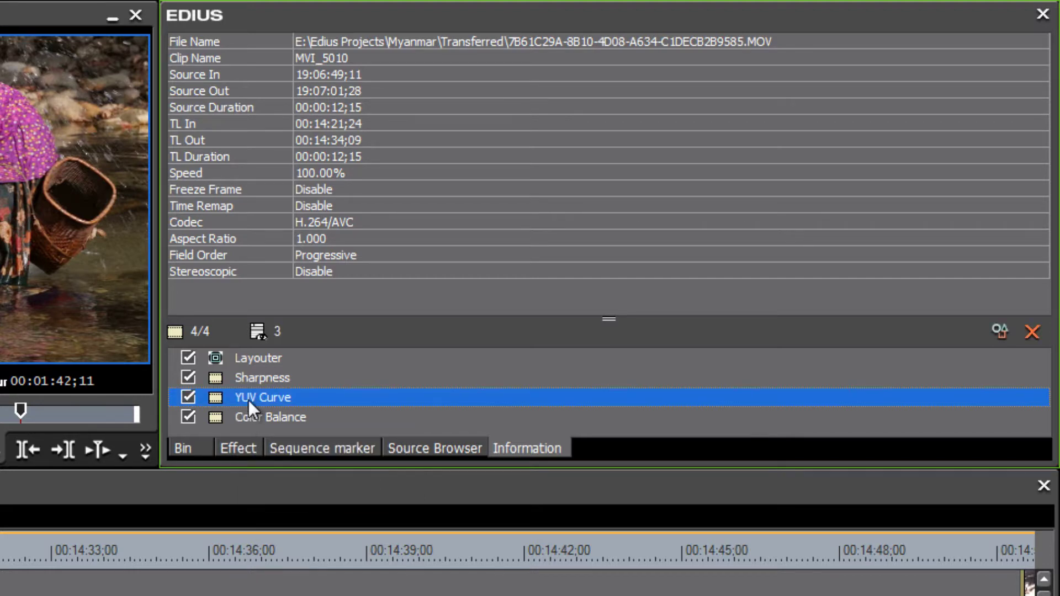
{"action": "double_click", "coordinate": [254, 398]}
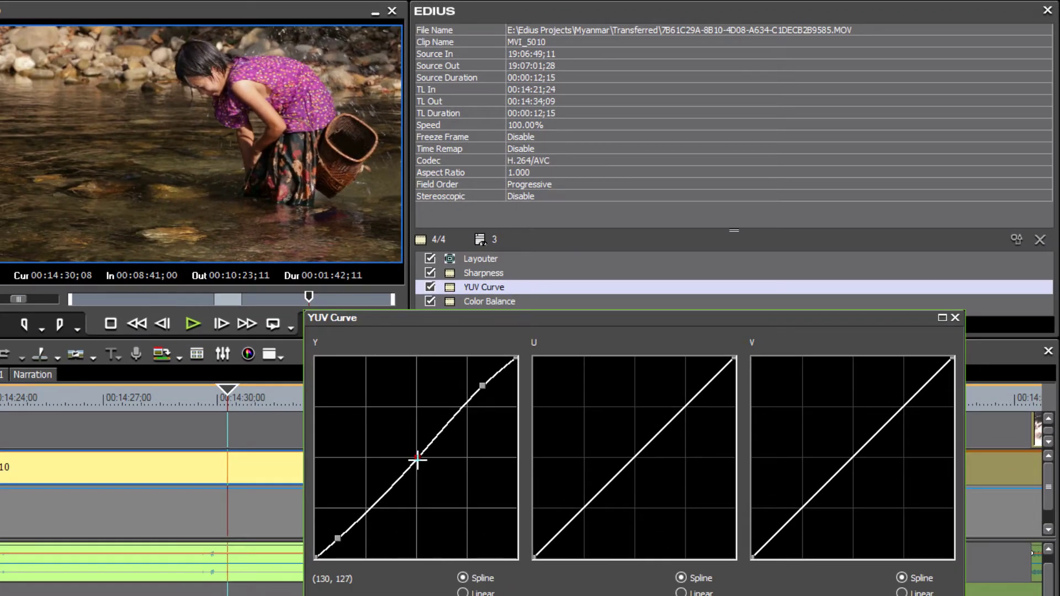
{"action": "left_click_drag", "start_coordinate": [343, 508], "coordinate": [350, 519]}
{"action": "left_click_drag", "start_coordinate": [424, 465], "coordinate": [425, 457]}
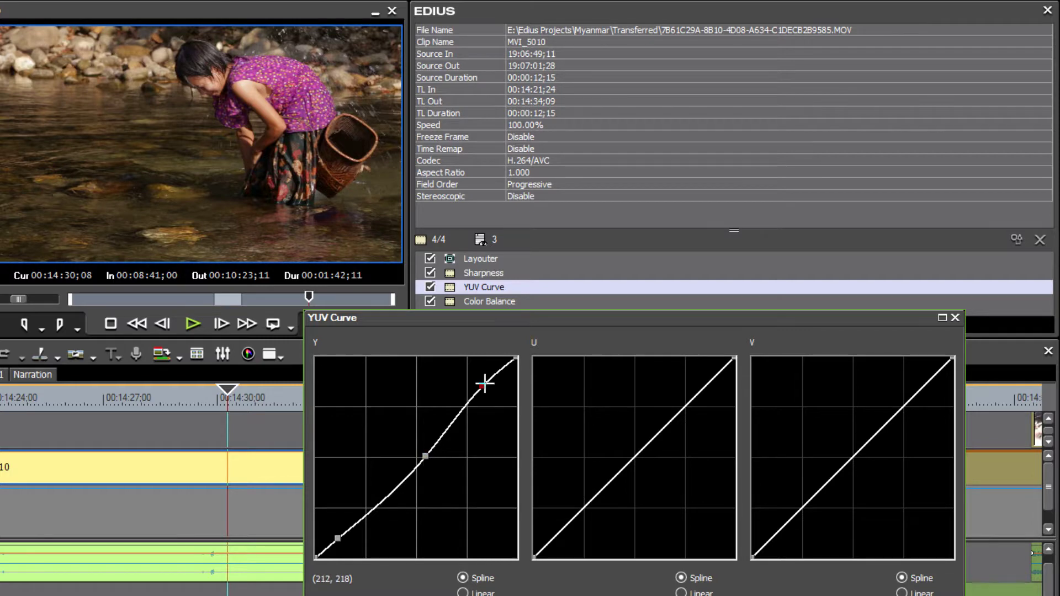
{"action": "left_click_drag", "start_coordinate": [482, 386], "coordinate": [485, 388]}
{"action": "left_click_drag", "start_coordinate": [425, 456], "coordinate": [429, 458]}
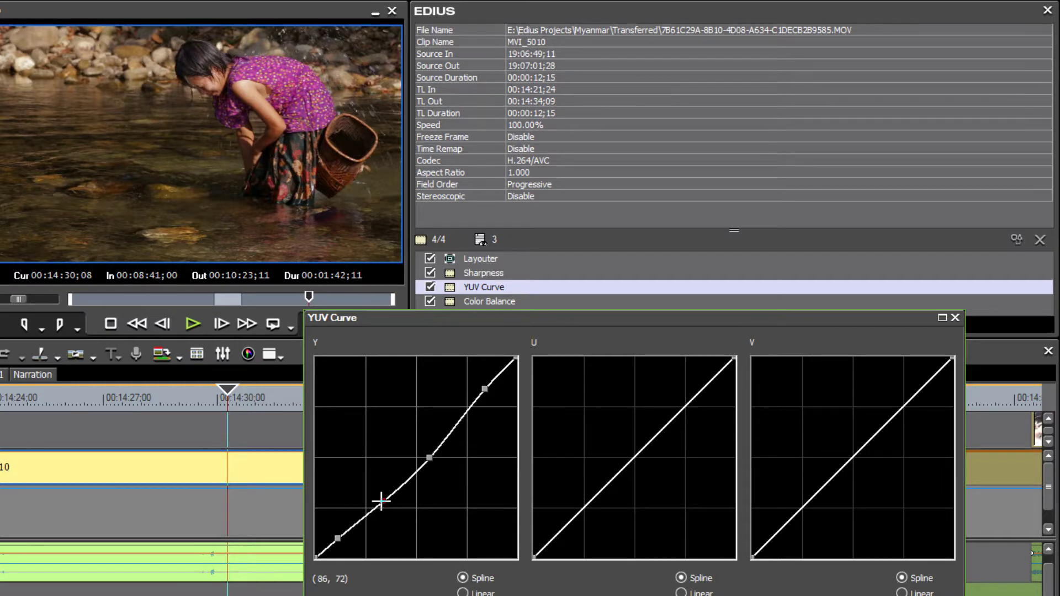
{"action": "key", "text": "Return"}
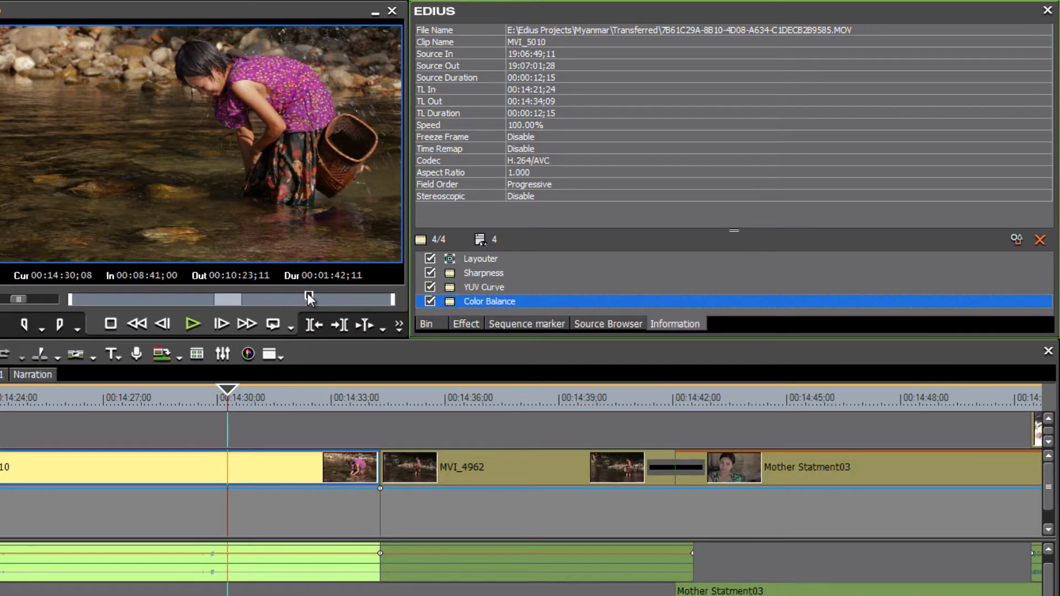
Set MVI_5010's Color Balance Chroma to 0.
{"action": "double_click", "coordinate": [486, 301]}
{"action": "left_click_drag", "start_coordinate": [815, 85], "coordinate": [813, 85]}
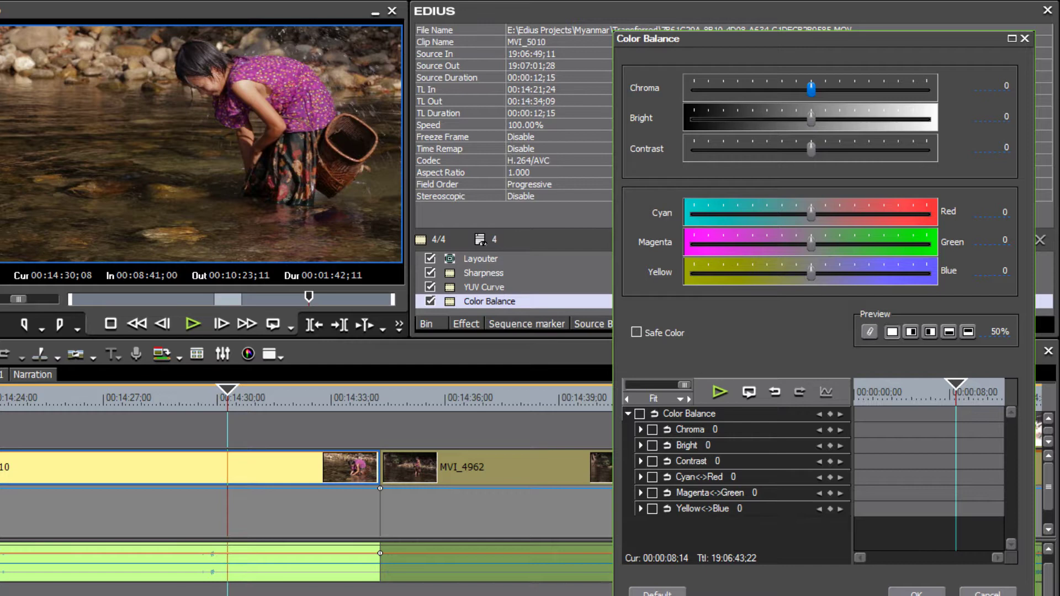
{"action": "left_click", "coordinate": [916, 593]}
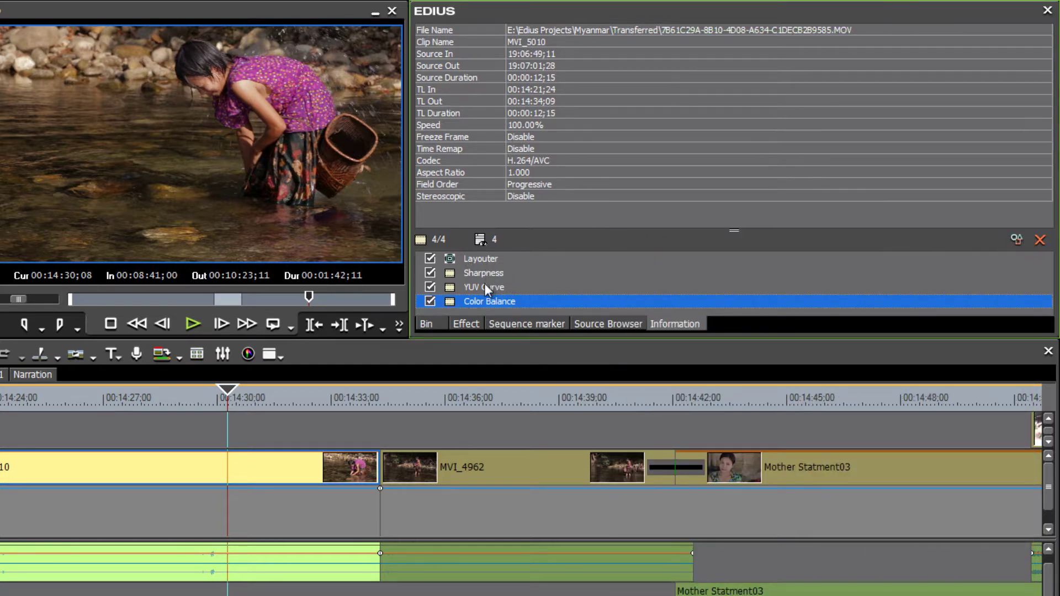
Zoom the timeline out twice and marquee-select the video clips from the start to about 00:13:45.
{"action": "key", "text": "ctrl+minus"}
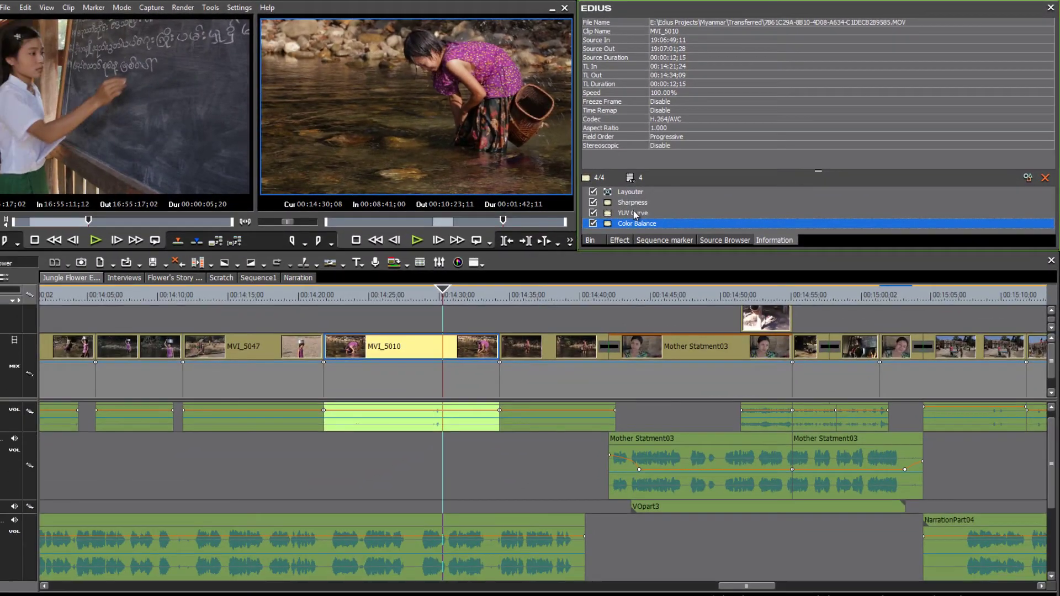
{"action": "key", "text": "ctrl+minus"}
{"action": "key", "text": "ctrl+minus"}
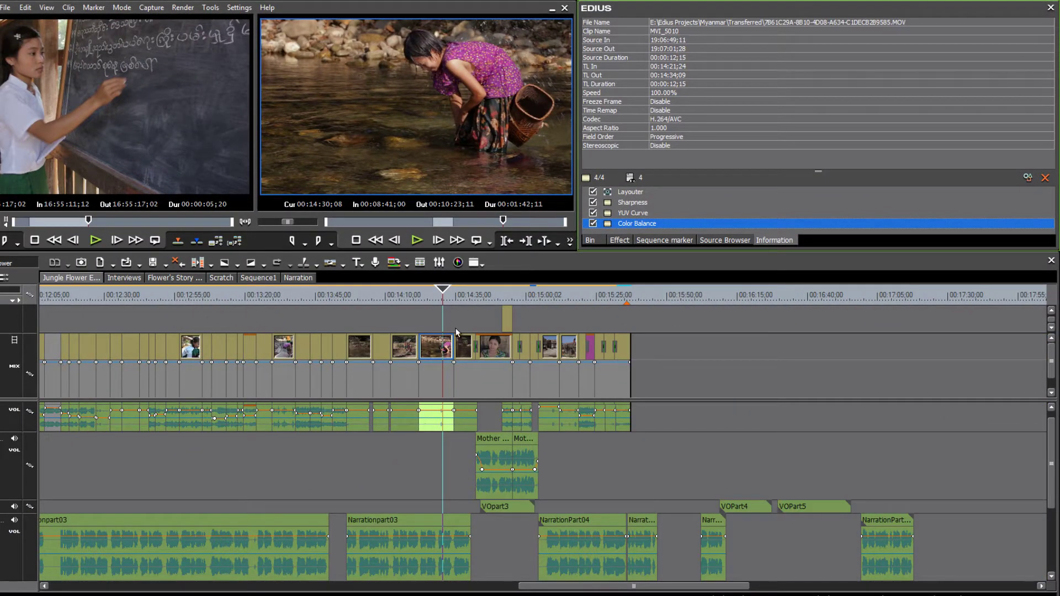
{"action": "left_click_drag", "start_coordinate": [64, 309], "coordinate": [69, 357]}
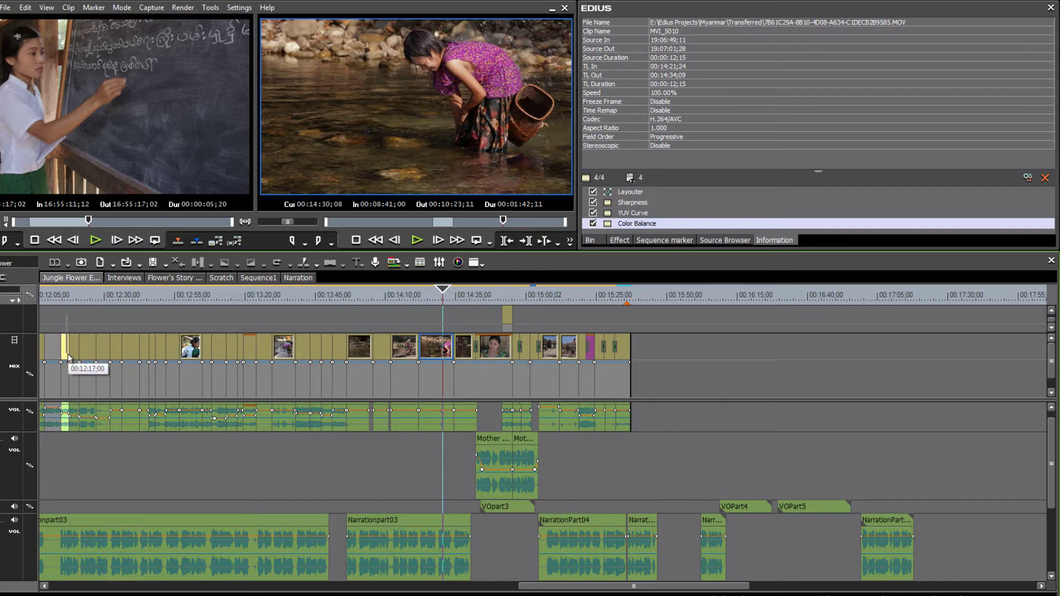
{"action": "left_click_drag", "start_coordinate": [68, 358], "coordinate": [342, 365]}
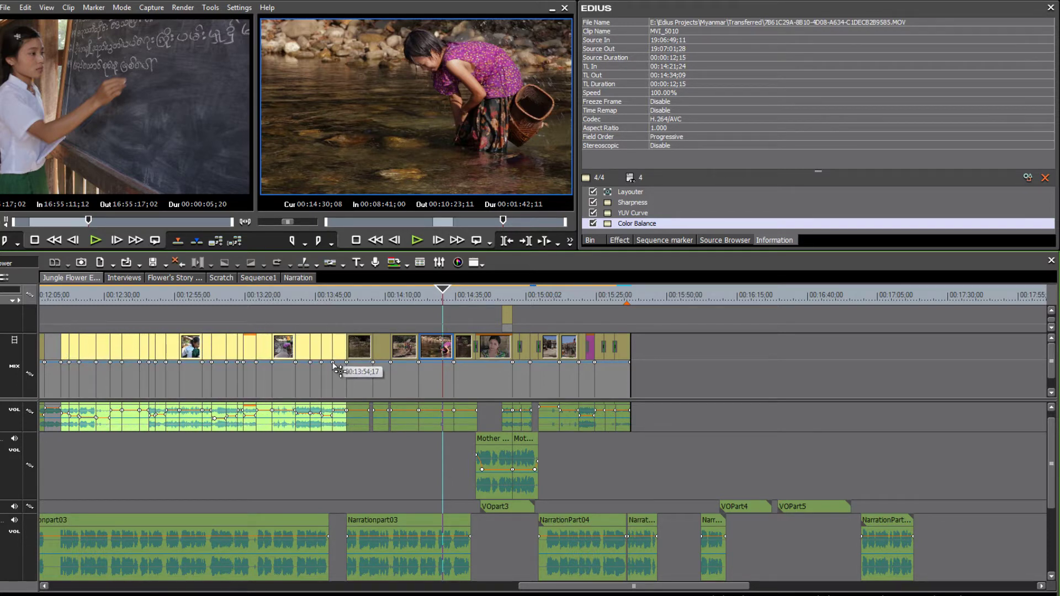
Apply 6DPop01 to all selected clips, then check clip 01812's filters at its start.
{"action": "left_click", "coordinate": [620, 240]}
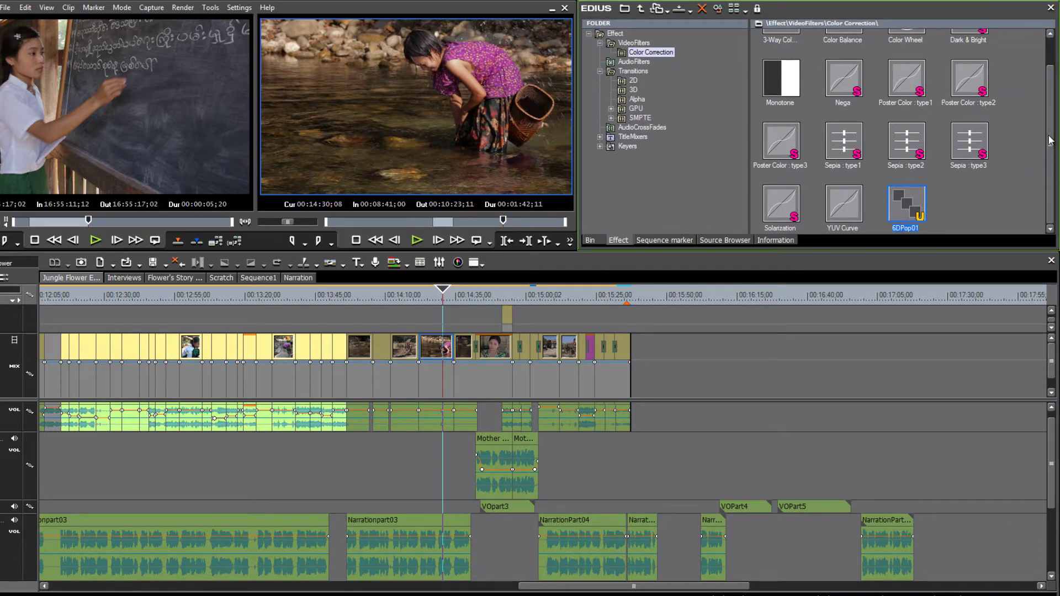
{"action": "mouse_move", "coordinate": [905, 204]}
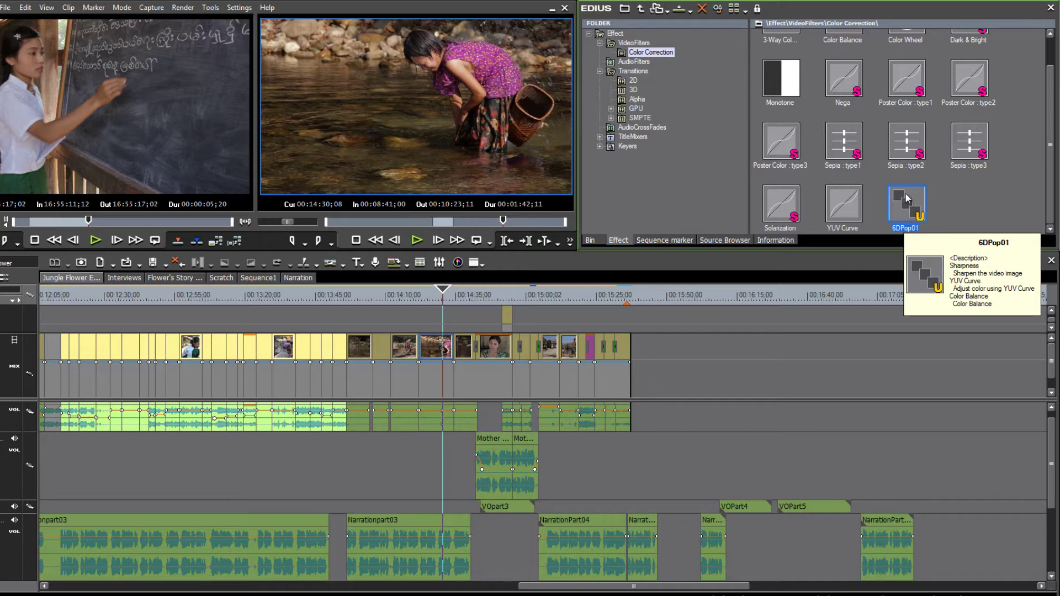
{"action": "left_click_drag", "start_coordinate": [907, 200], "coordinate": [220, 347]}
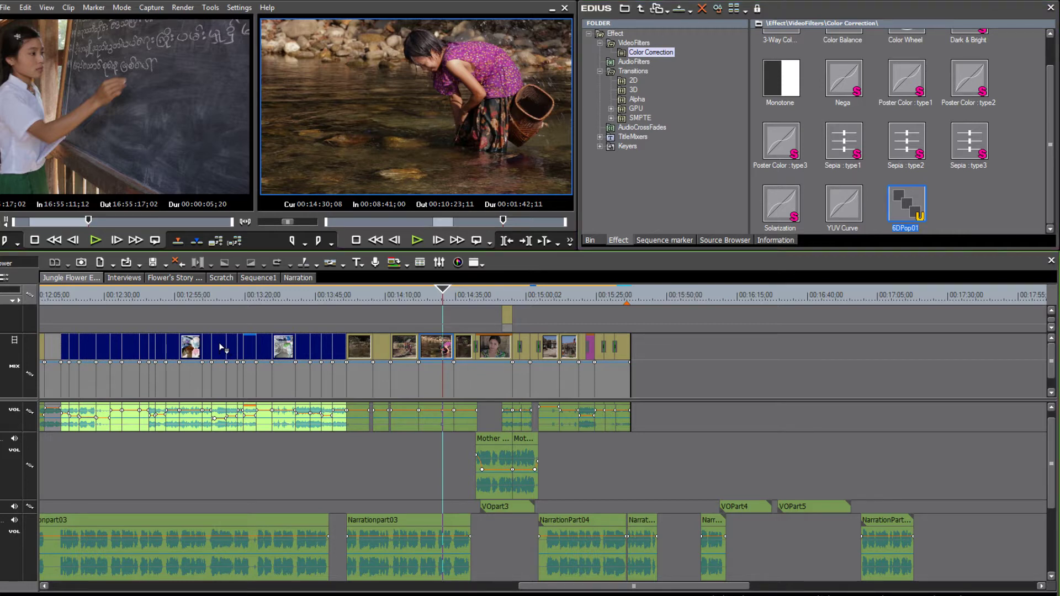
{"action": "left_click", "coordinate": [221, 347]}
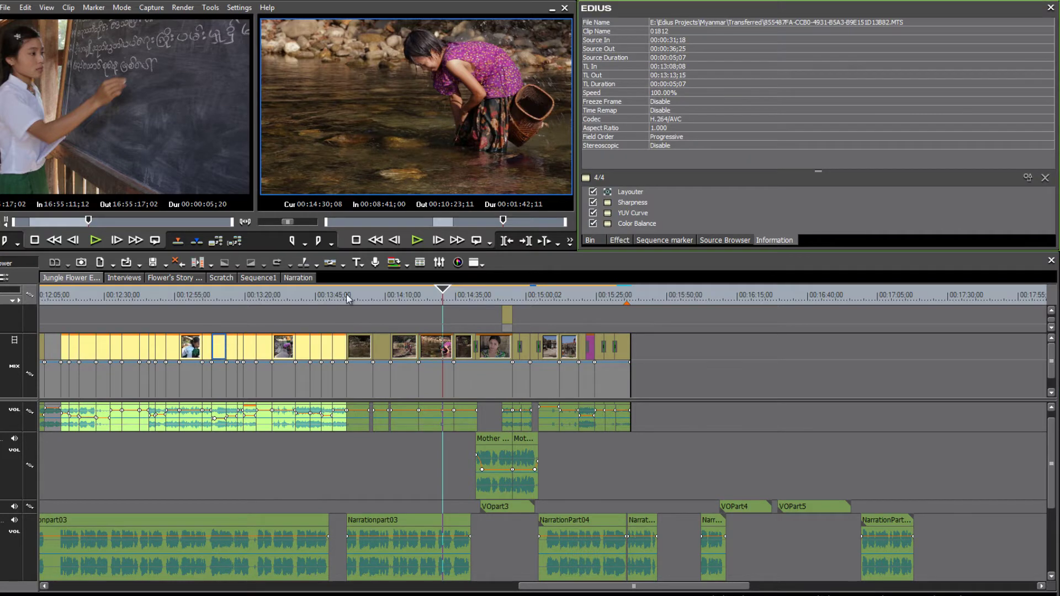
{"action": "left_click_drag", "start_coordinate": [243, 292], "coordinate": [104, 293]}
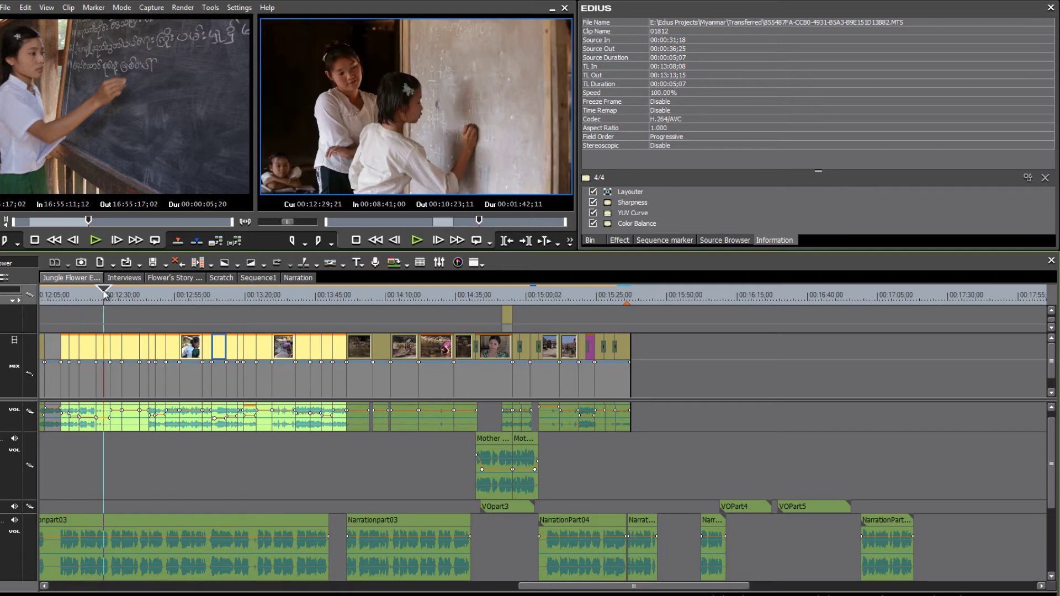
Select clip MVI_3858 to confirm it lists Layouter, Sharpness, YUV Curve and Color Balance.
{"action": "left_click", "coordinate": [107, 347]}
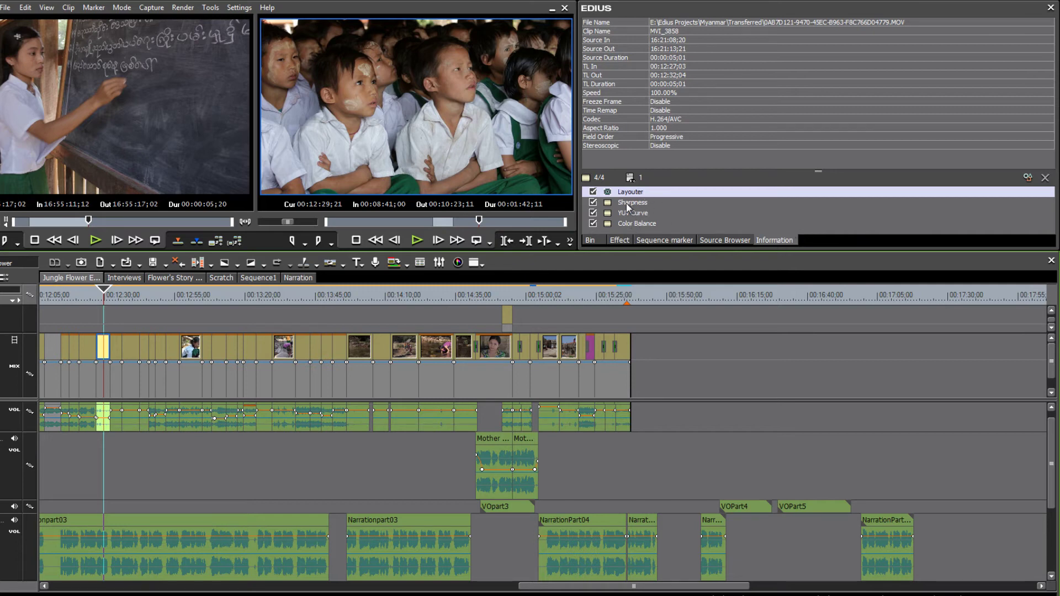
{"action": "mouse_move", "coordinate": [639, 209]}
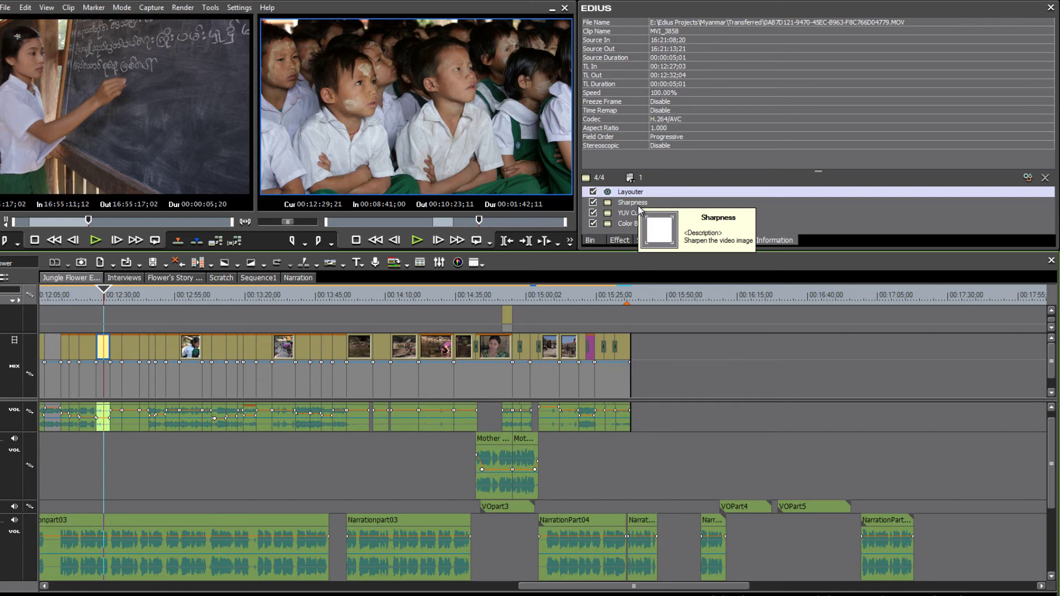